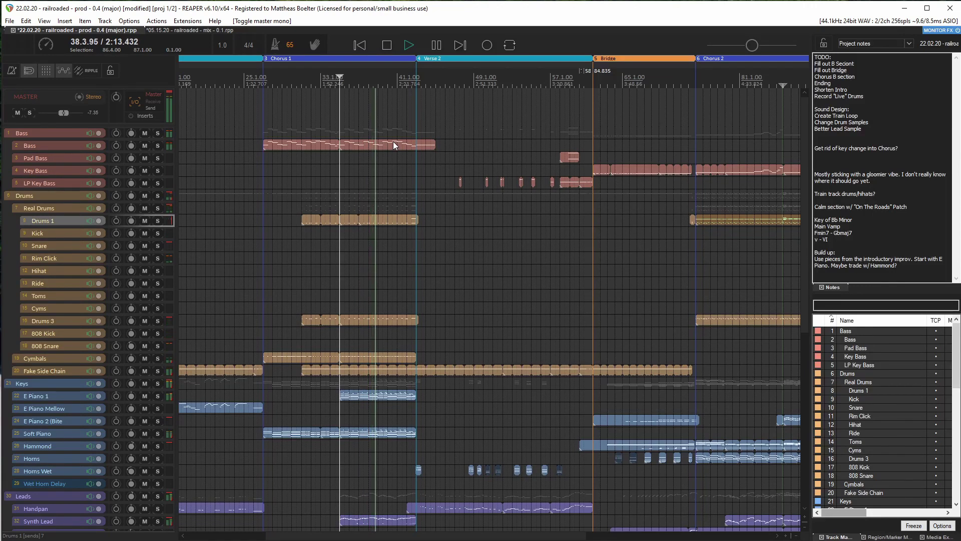
Stop the Chorus 1 playback and play the Intro from about bar 6.
key("space")
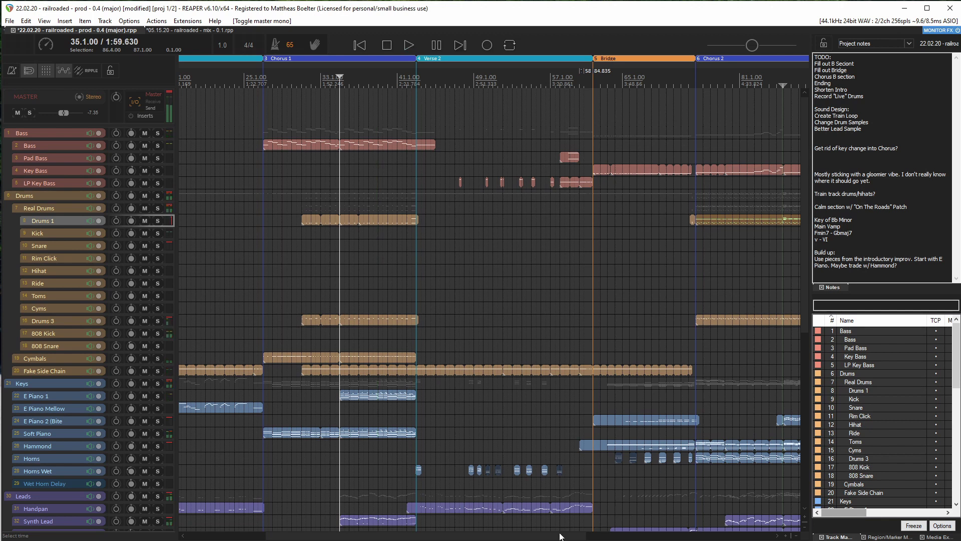
left_click_drag(560, 537, 483, 536)
left_click(220, 80)
key("space")
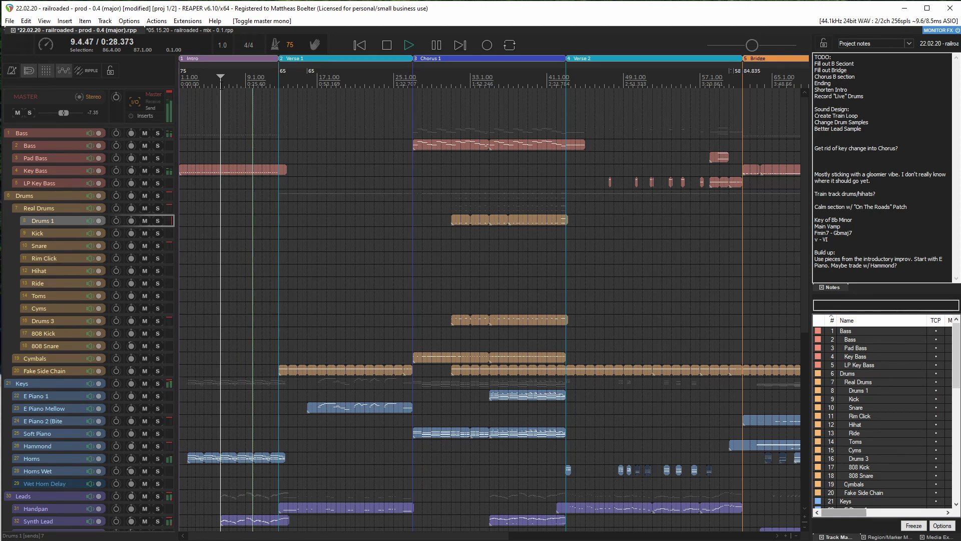
scroll(499, 197, "up", 4)
left_click(602, 273)
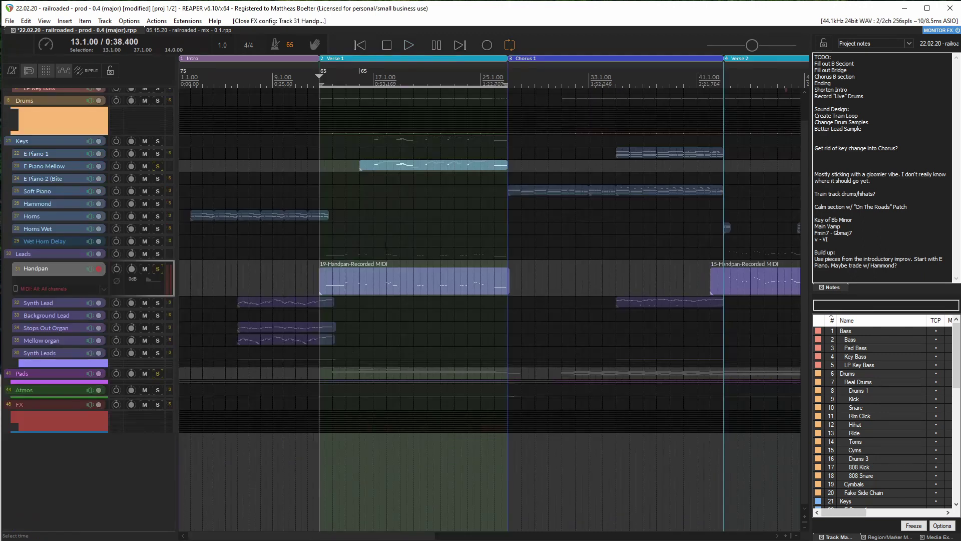
Unsolo E Piano Mellow to audition Handpan from bar 20 of Verse 1, and take Handpan out of solo.
left_click(373, 80)
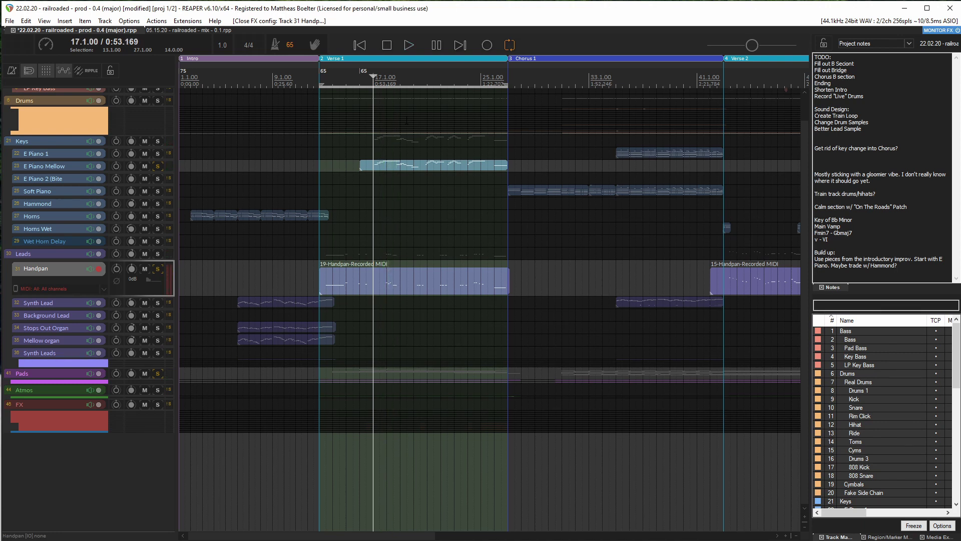
scroll(407, 120, "up", 5)
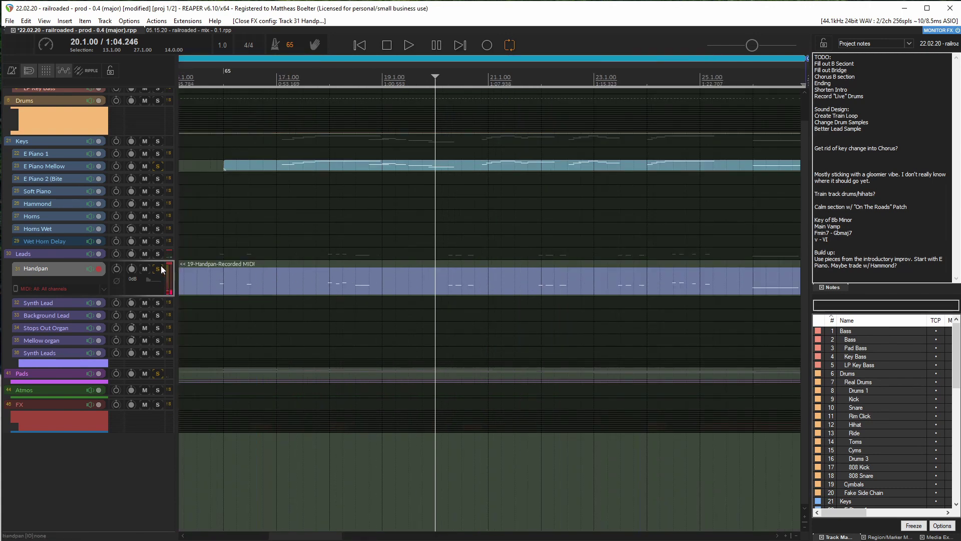
left_click(158, 166)
key("space")
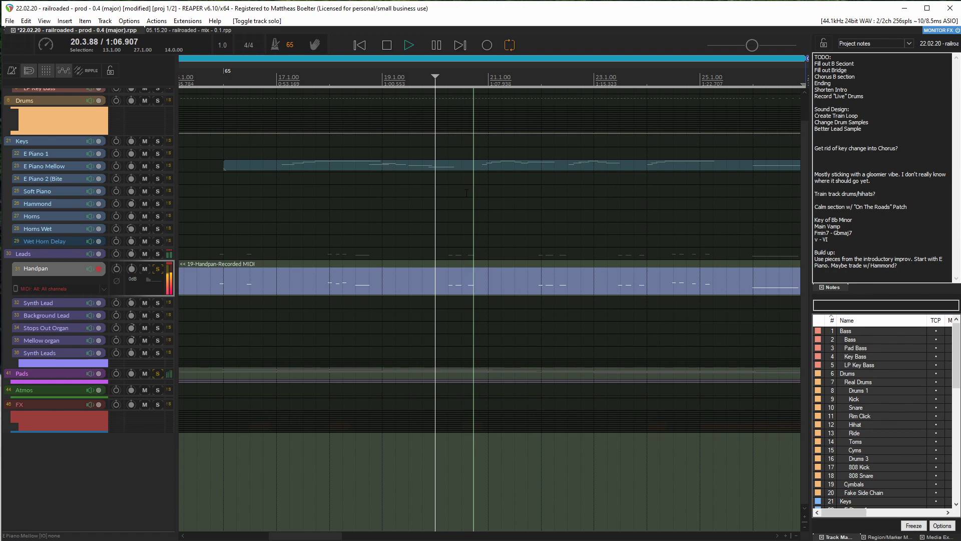
scroll(559, 444, "down", 5)
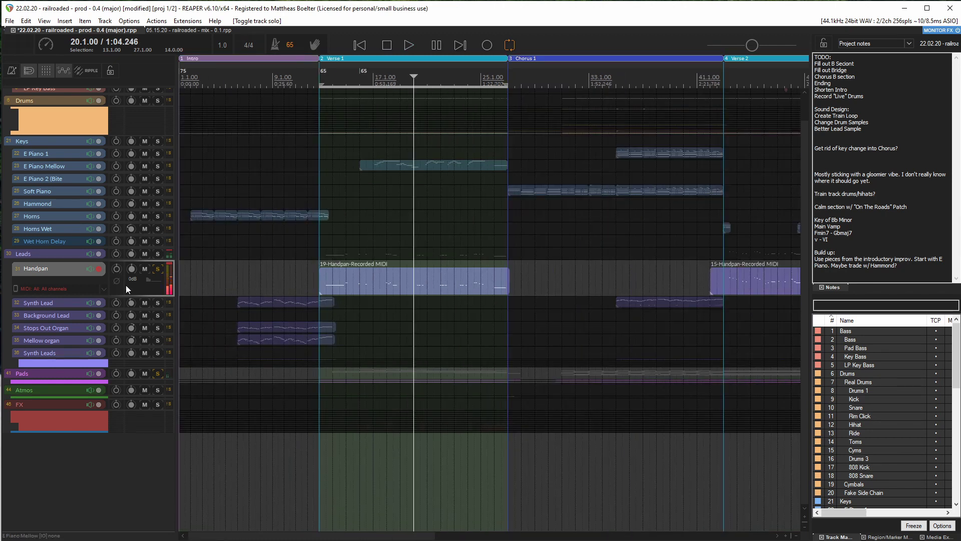
left_click(157, 269)
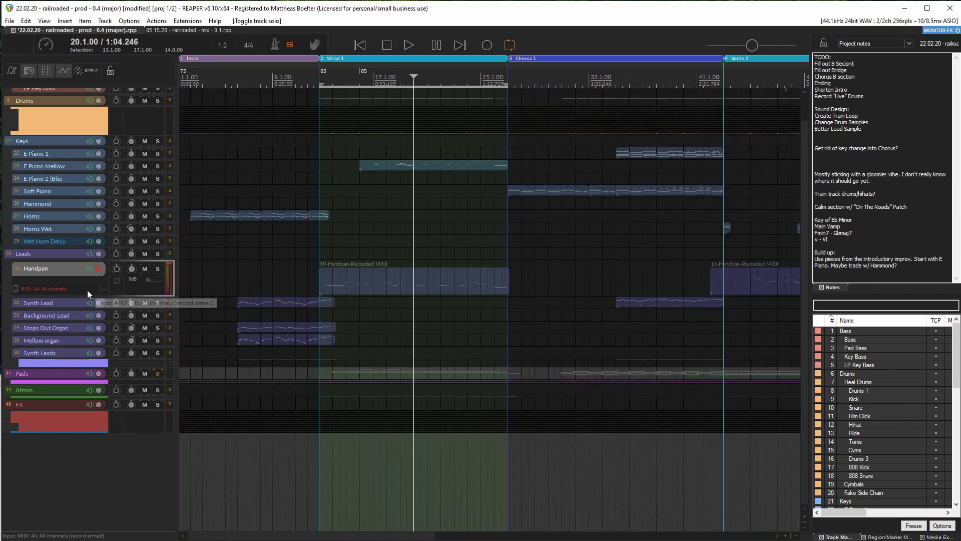
left_click(284, 216)
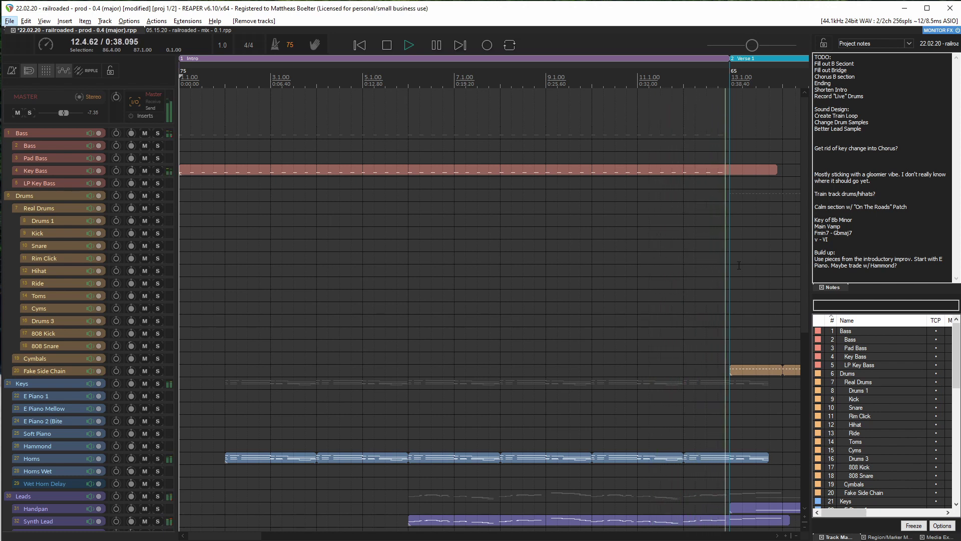
Solo the Trains track while Verse 1 plays.
scroll(392, 110, "down", 3)
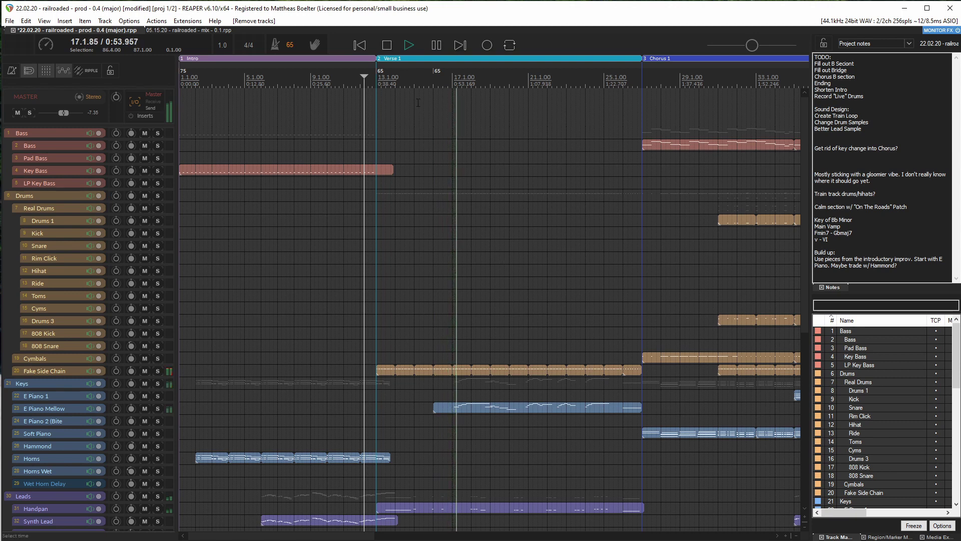
scroll(501, 267, "down", 5)
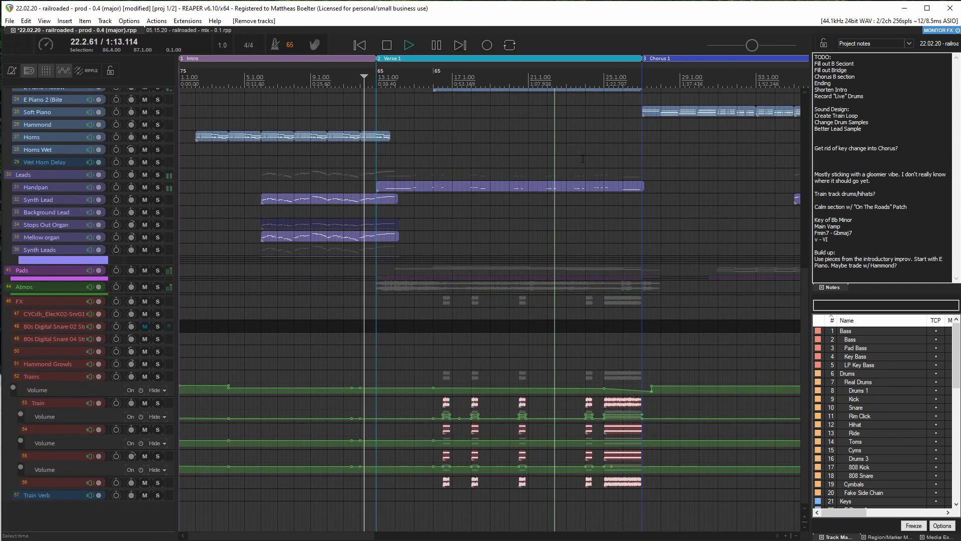
left_click(157, 379)
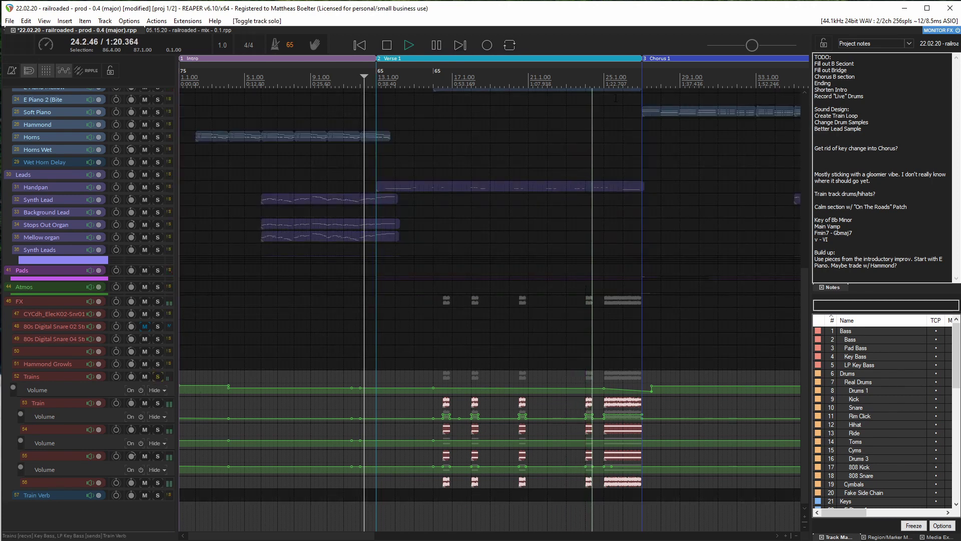
Clear all solos and play Chorus 1 from bar 27, following its drum, keys and lead parts.
left_click(642, 115)
key("ctrl+alt+s")
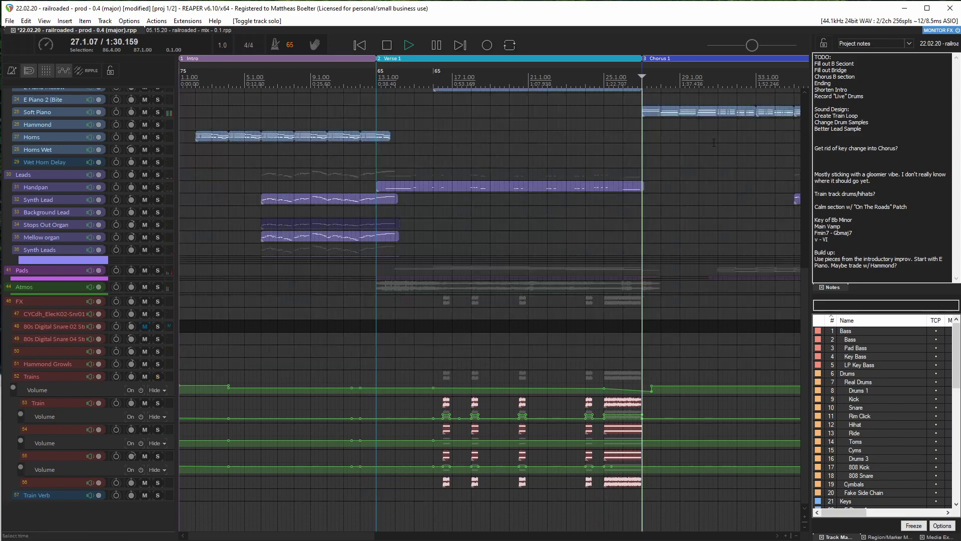
scroll(726, 150, "down", 3)
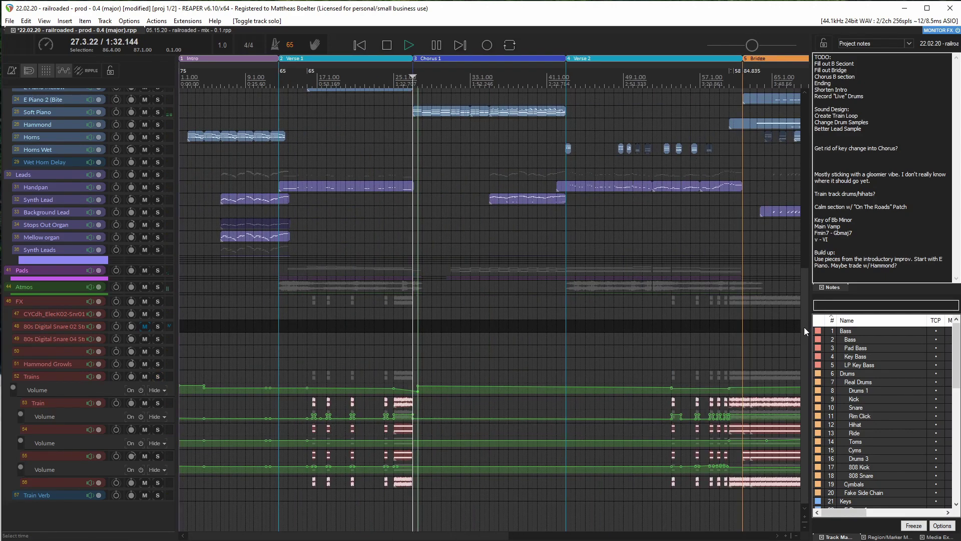
left_click_drag(806, 351, 811, 231)
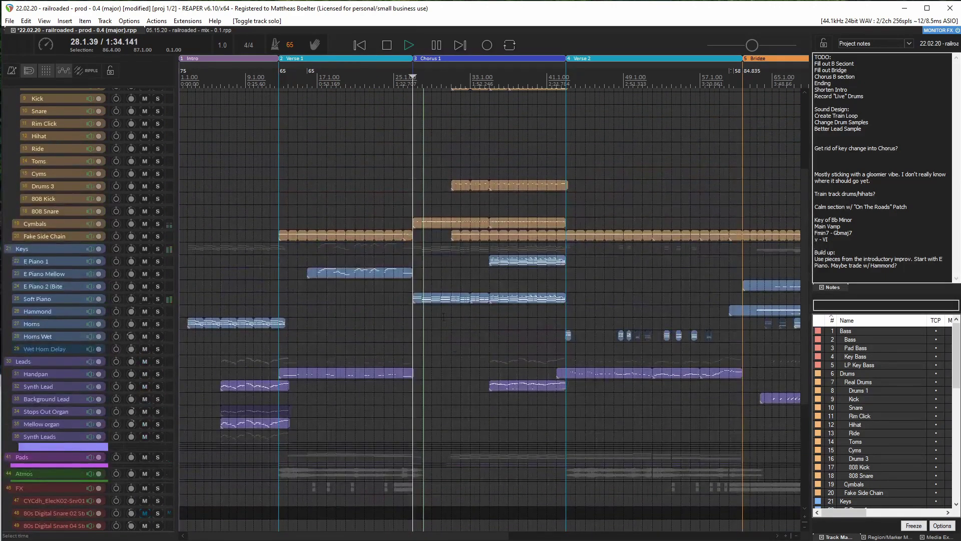
scroll(573, 254, "up", 5)
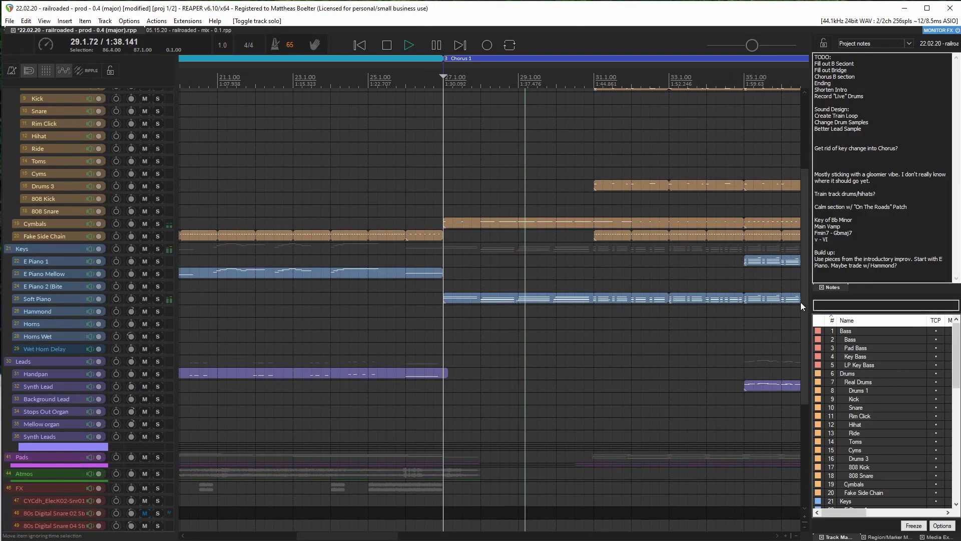
left_click_drag(806, 303, 808, 284)
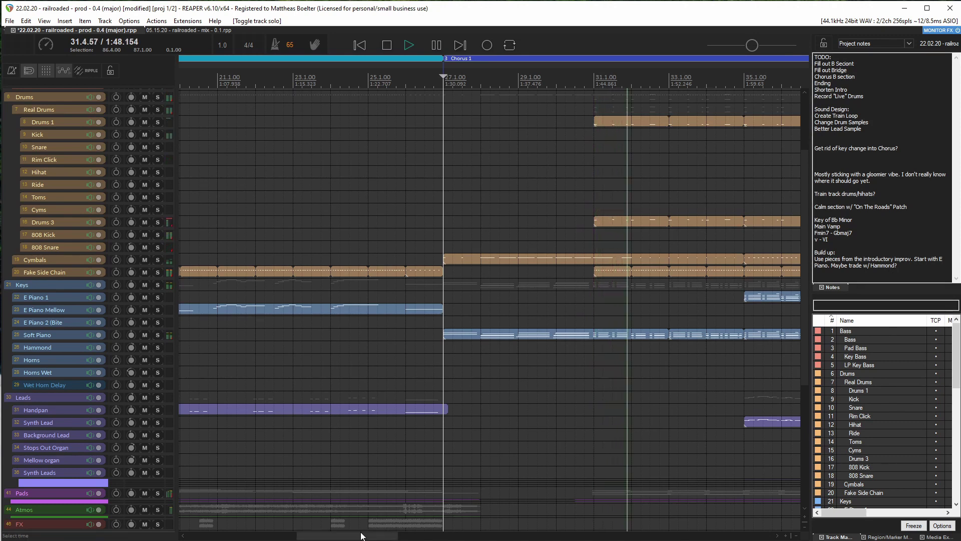
left_click_drag(361, 535, 389, 530)
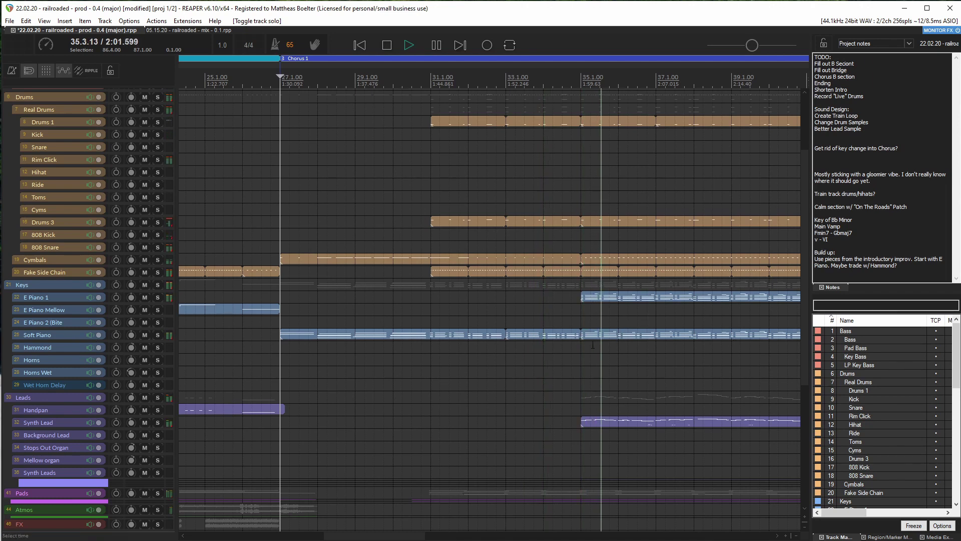
scroll(665, 339, "down", 2)
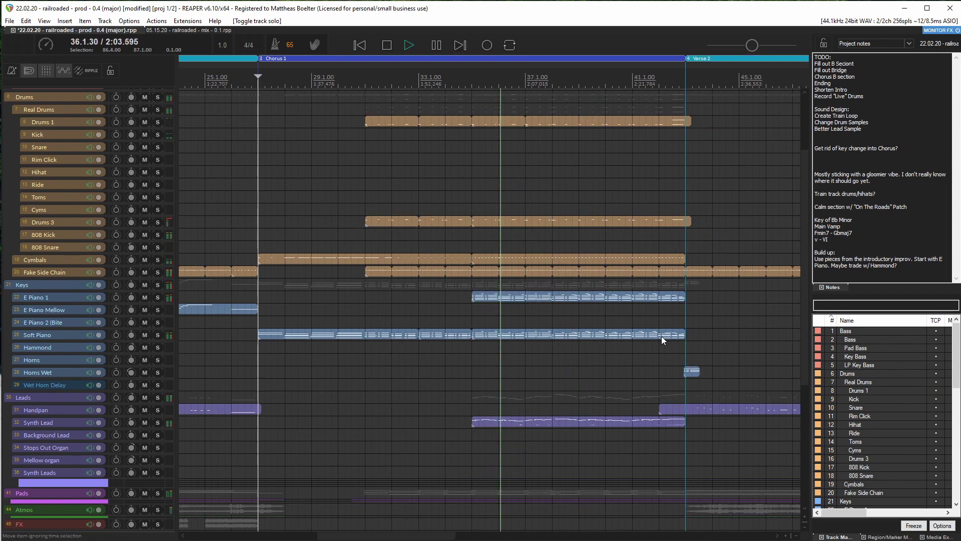
Audition Verse 2 from just before its start and from about bars 48, 53 and 56.
left_click(671, 84)
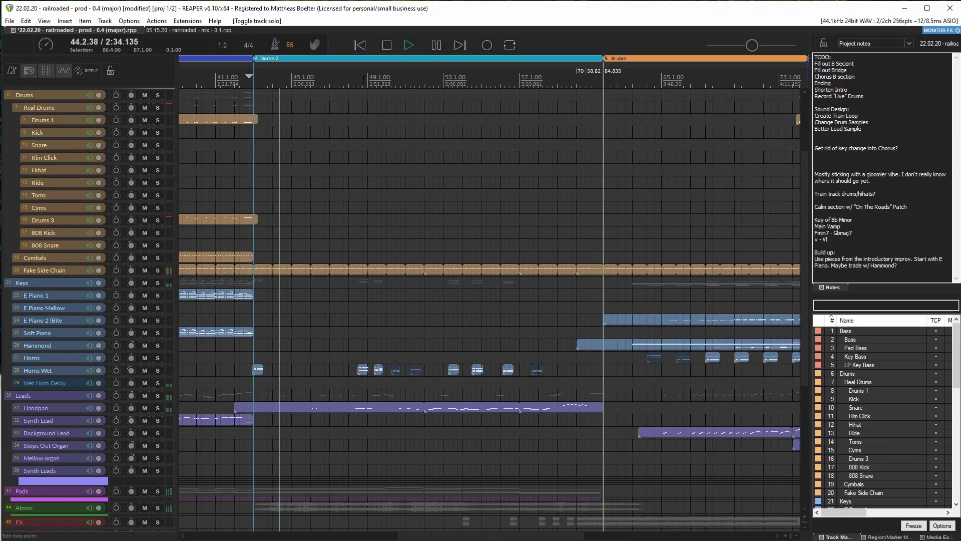
left_click_drag(364, 80, 349, 80)
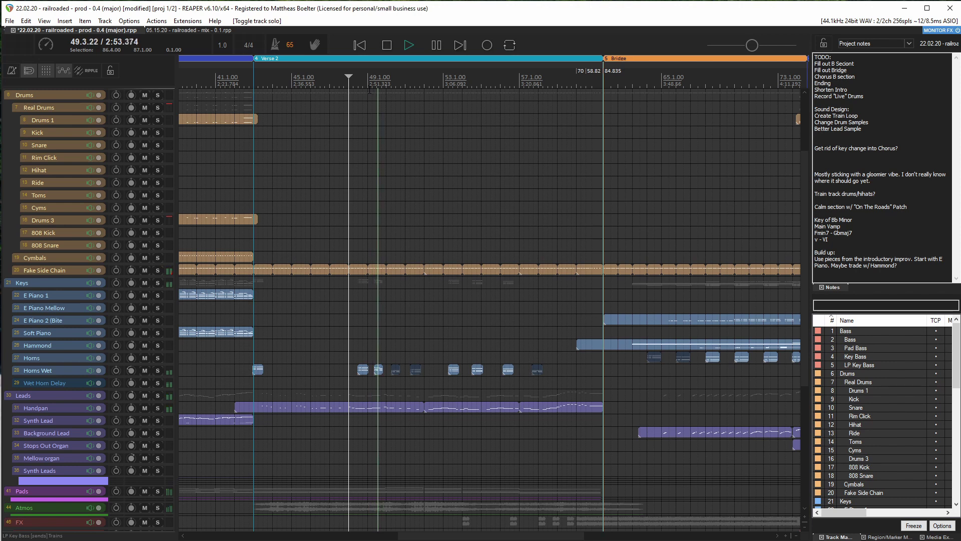
left_click(439, 80)
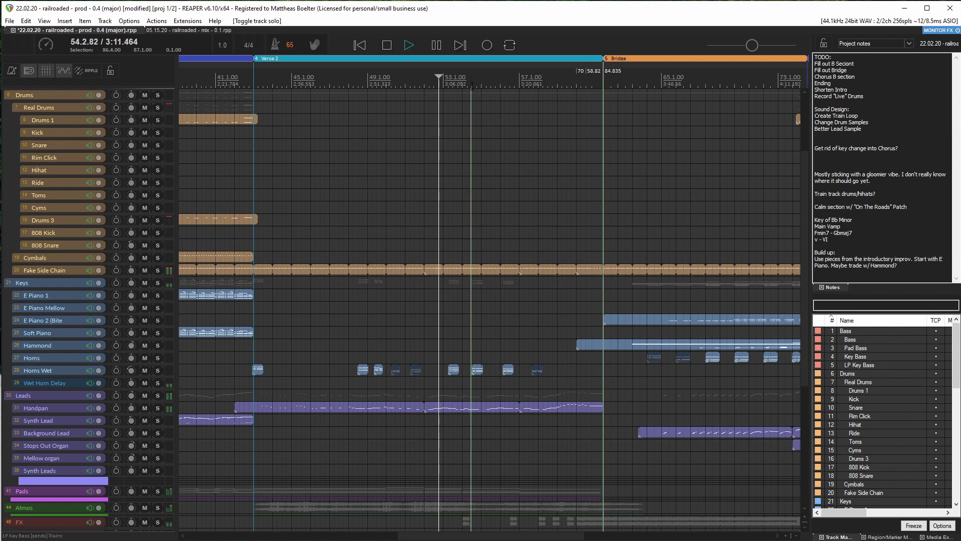
left_click(499, 81)
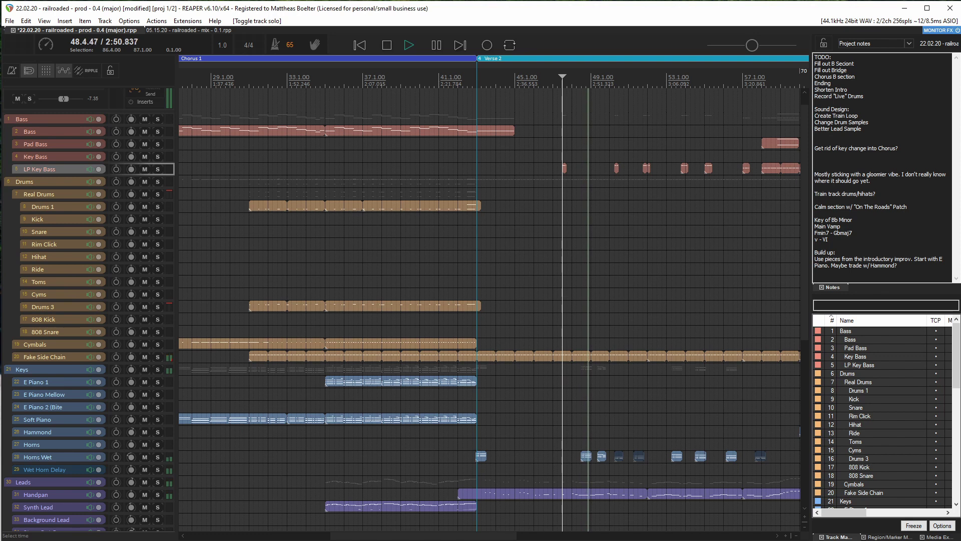
Audition the Bridge from about bars 67 and 69, and inspect its E Piano 2 MIDI part.
left_click_drag(493, 536, 555, 537)
left_click_drag(806, 329, 800, 468)
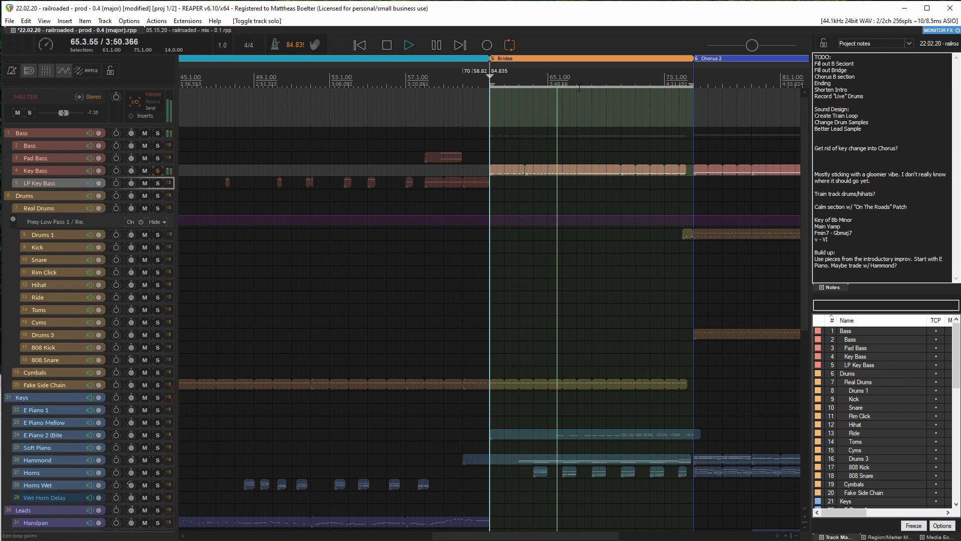
left_click(579, 87)
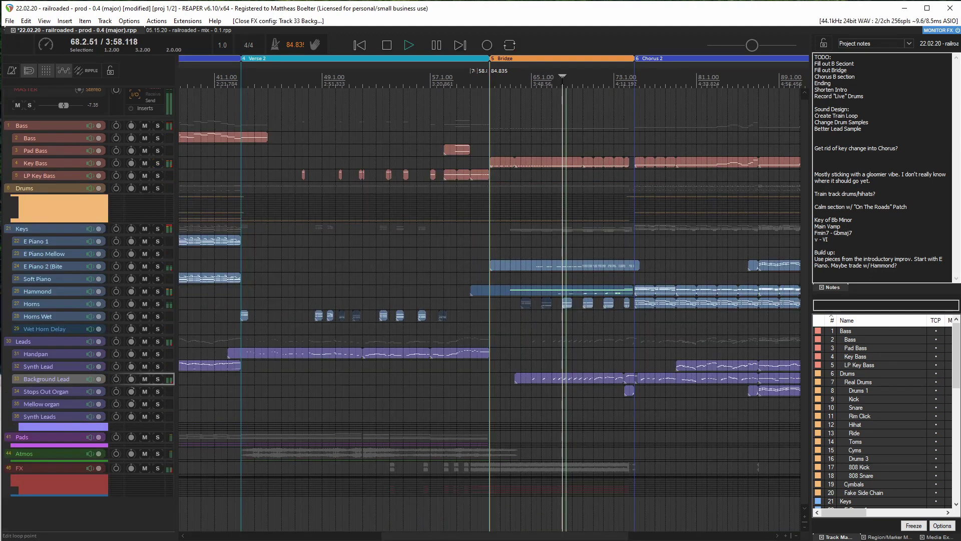
left_click(583, 84)
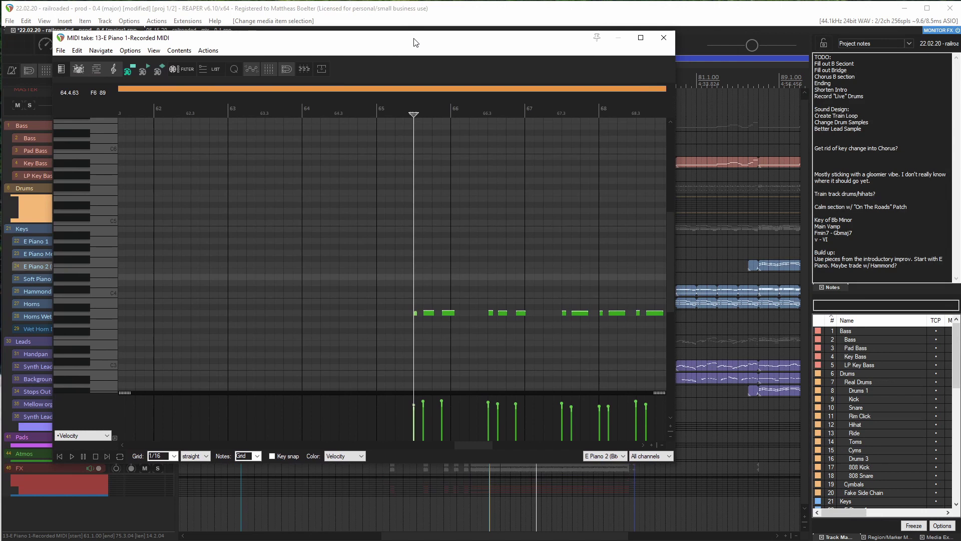
key("space")
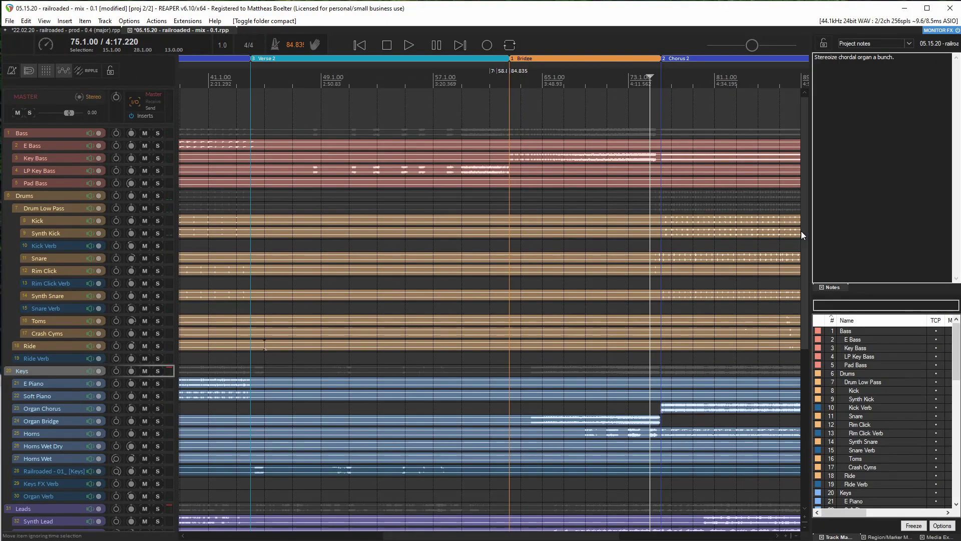
Play the mix project from bar 75 into Chorus 2, stop playback and examine the transition up close.
scroll(802, 230, "down", 2)
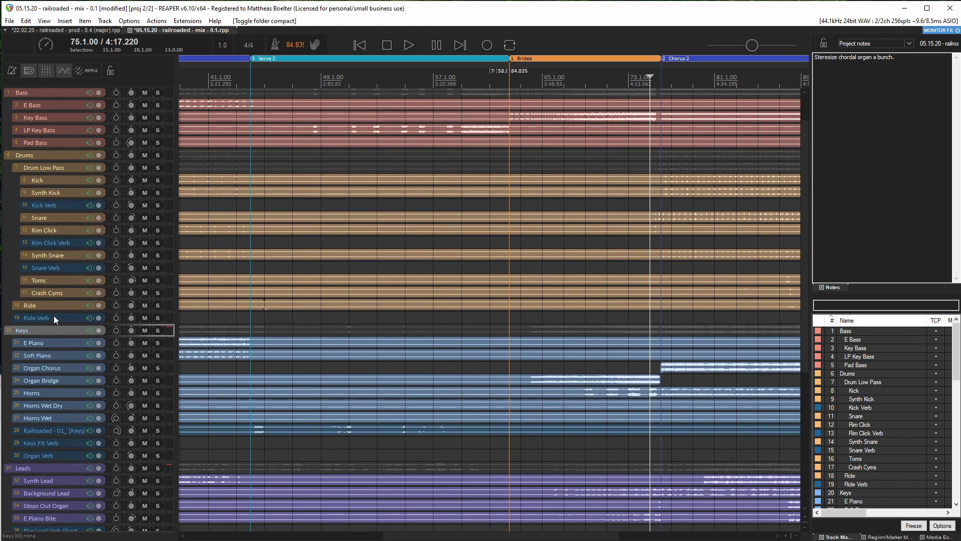
key("space")
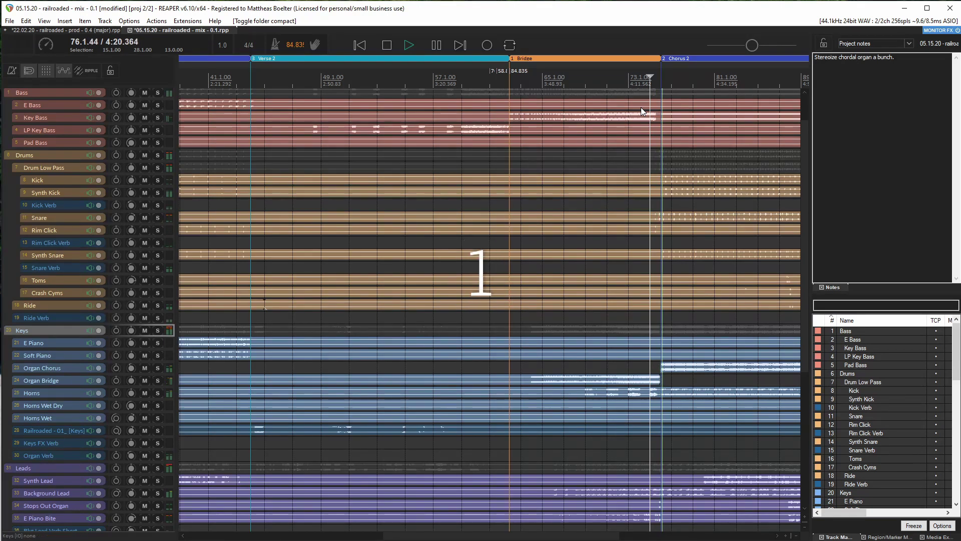
key("space")
scroll(587, 274, "up", 3)
scroll(801, 255, "down", 1)
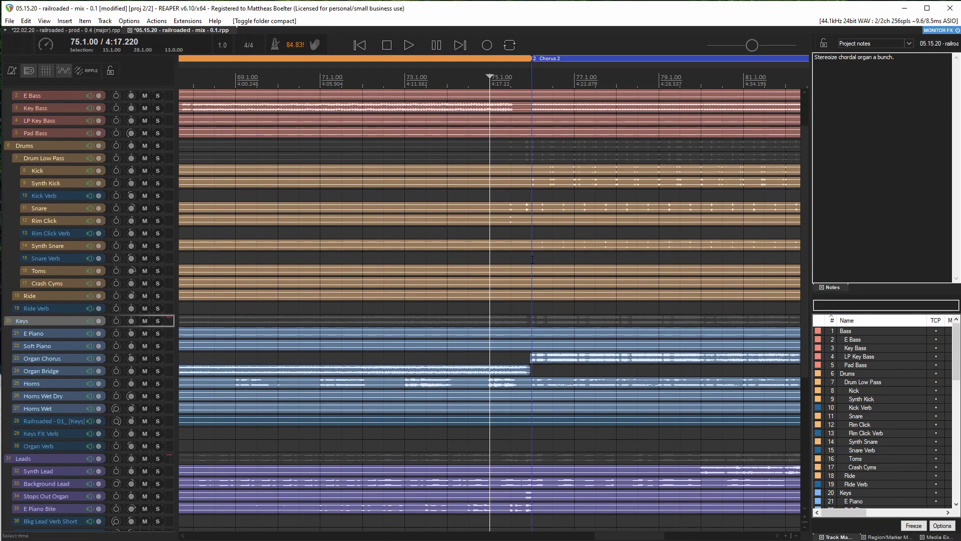
Switch to the 22.02.20 - railroaded - prod - 0.4 project and solo the FX track.
key("ctrl+Tab")
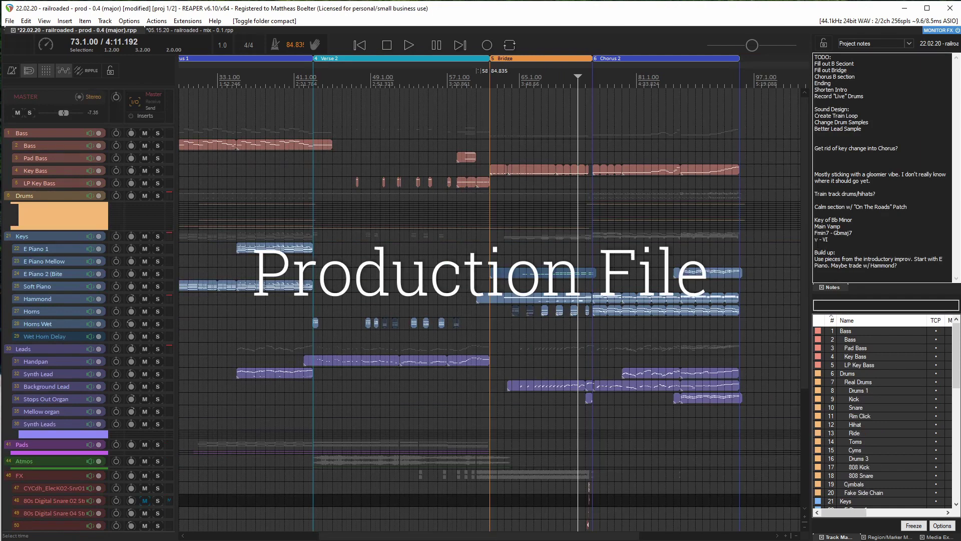
scroll(127, 376, "down", 5)
key("alt+s")
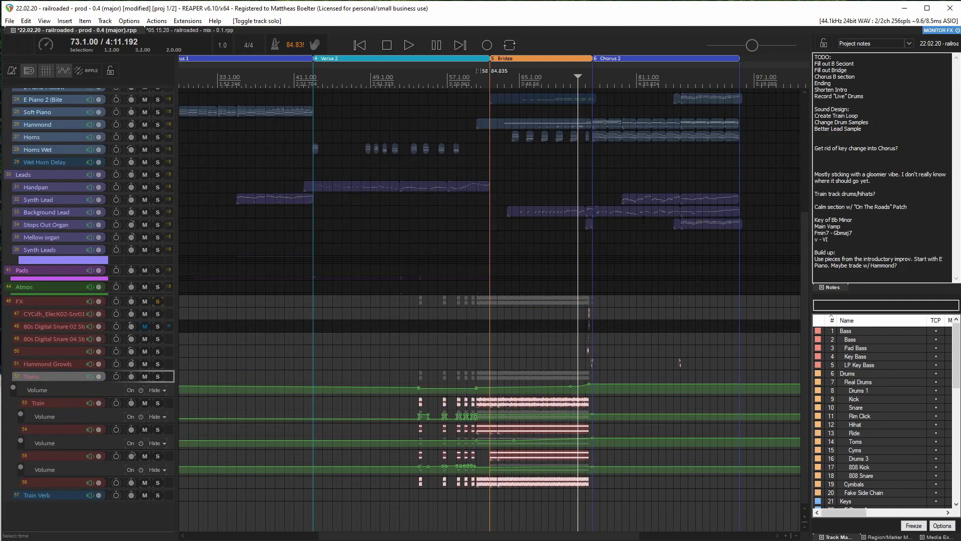
Play the soloed FX from bar 73 towards Chorus 2, stop, and place the edit cursor at 74.3, where the train clips end.
scroll(680, 363, "up", 5)
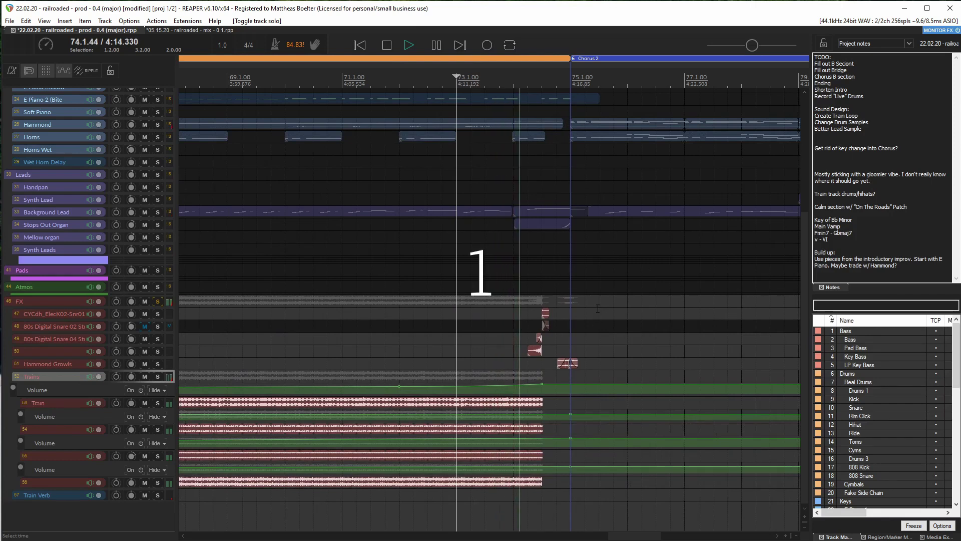
key("space")
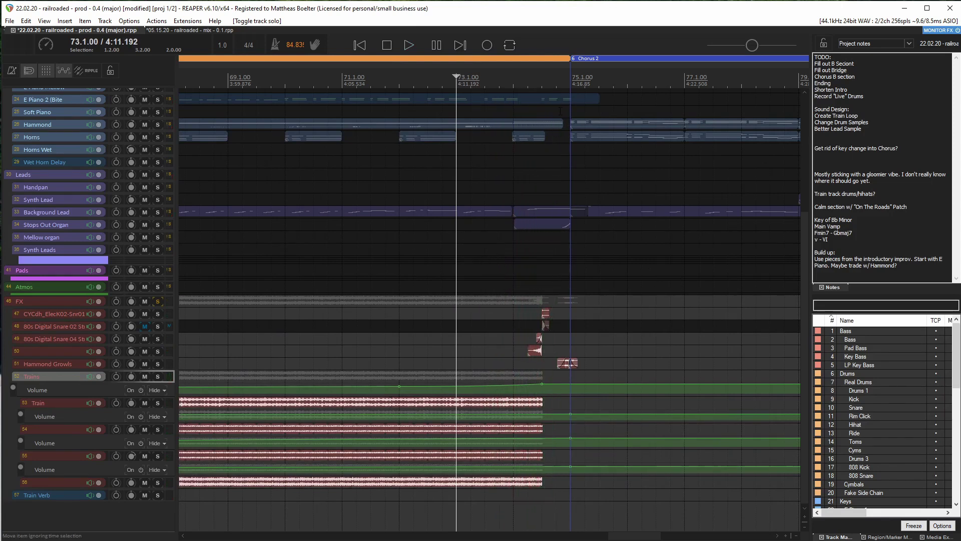
left_click(542, 82)
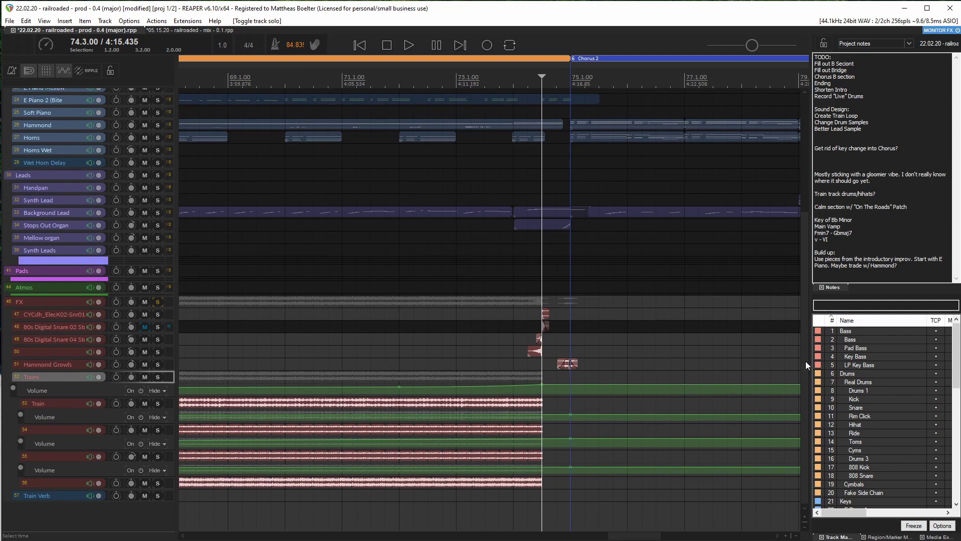
Play the soloed FX from bar 74 towards Chorus 2 and stop playback.
scroll(804, 175, "up", 5)
scroll(803, 175, "down", 5)
key("space")
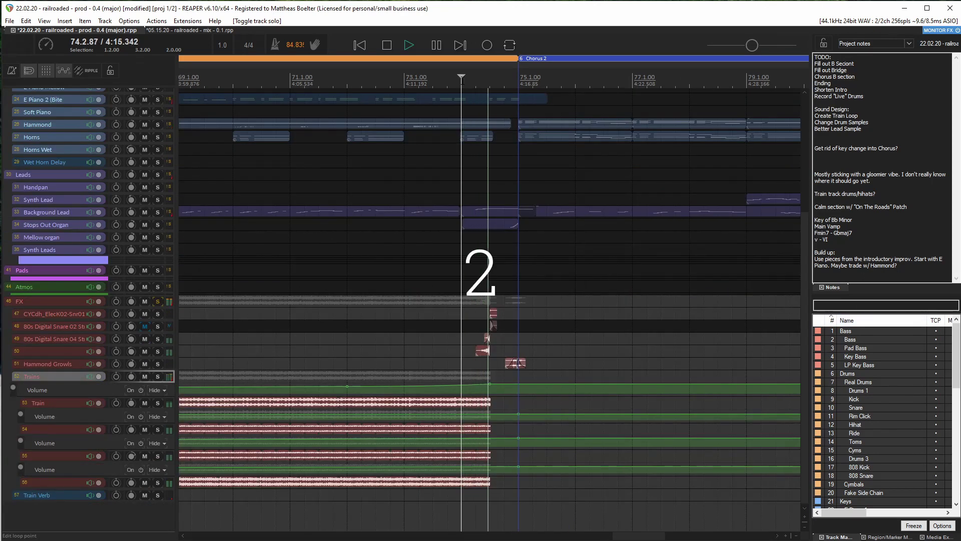
key("space")
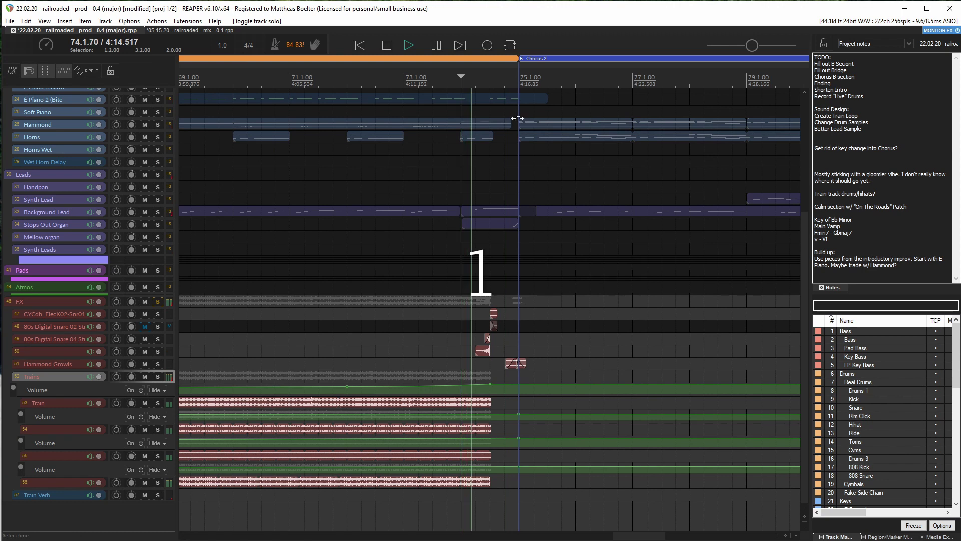
key("space")
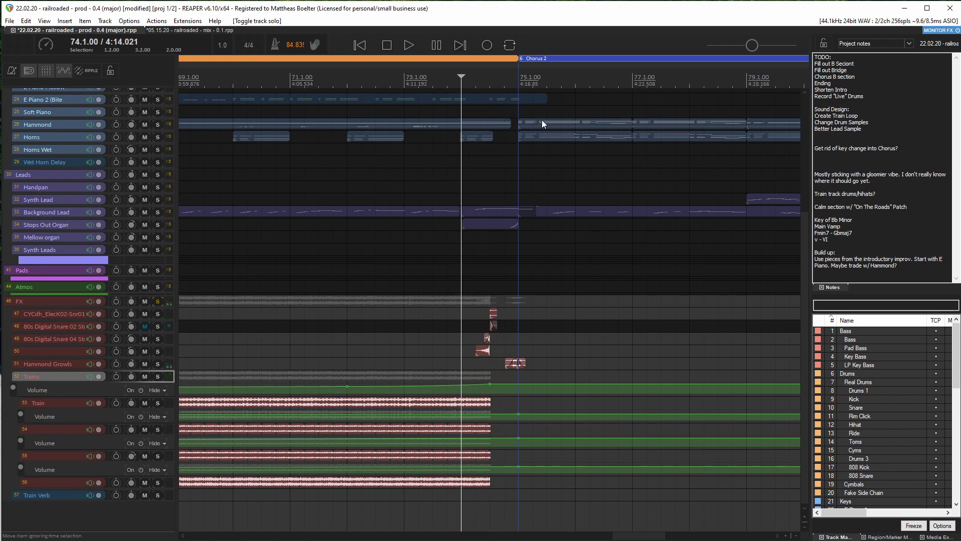
Solo the Keys together with the Drums and Leads, and audition the transition from bar 74.
scroll(806, 171, "up", 5)
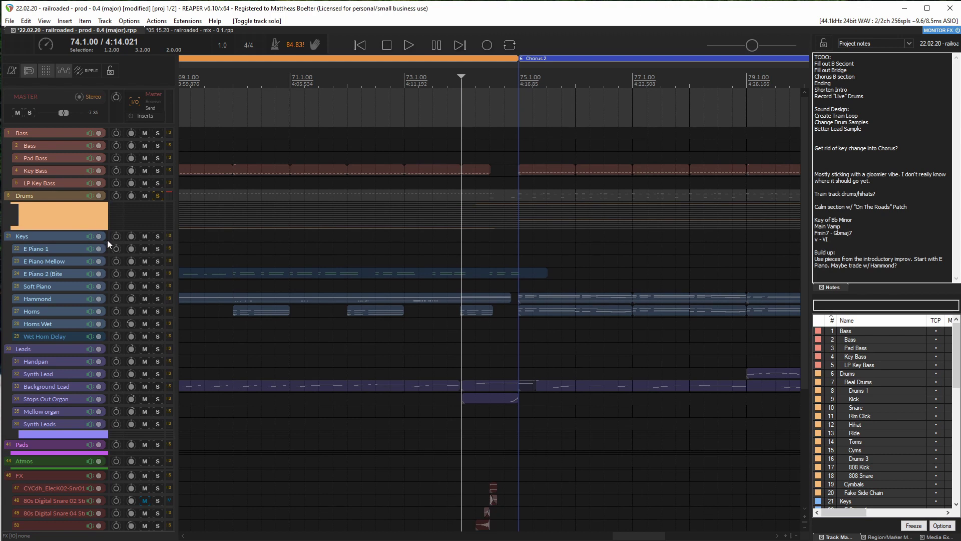
left_click(157, 236)
key("space")
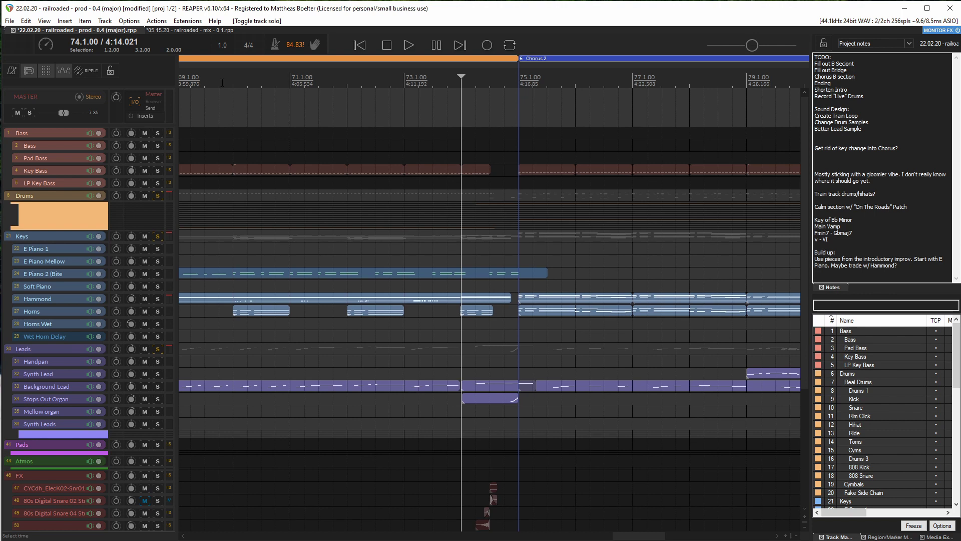
Switch to the 05.15.20 - railroaded - mix - 0.1 project, play from bar 75 into Chorus 2, and stop.
left_click(173, 30)
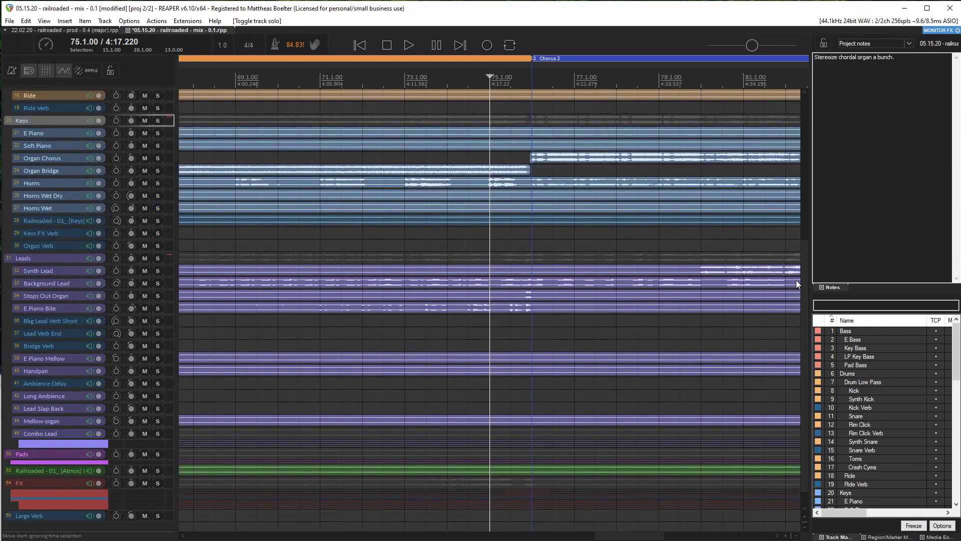
scroll(802, 281, "down", 1)
key("space")
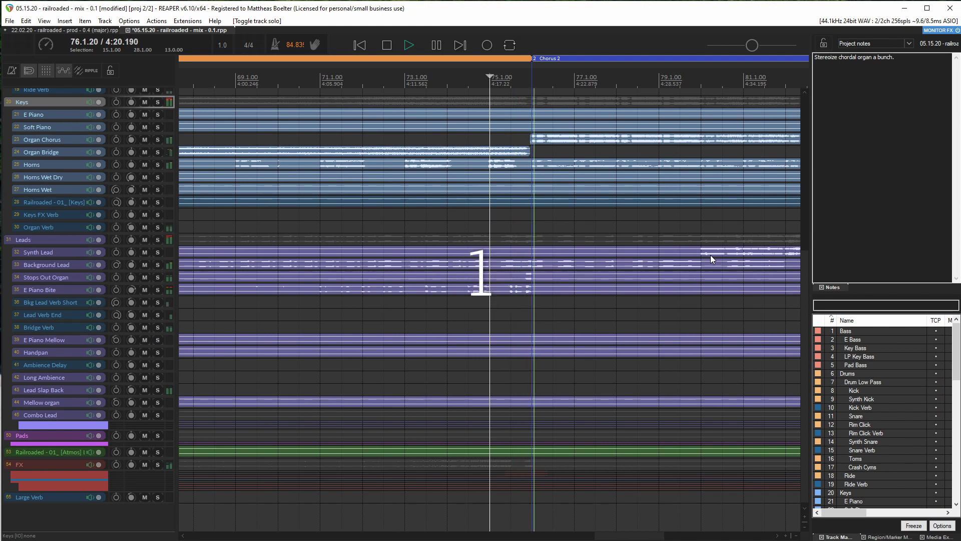
key("space")
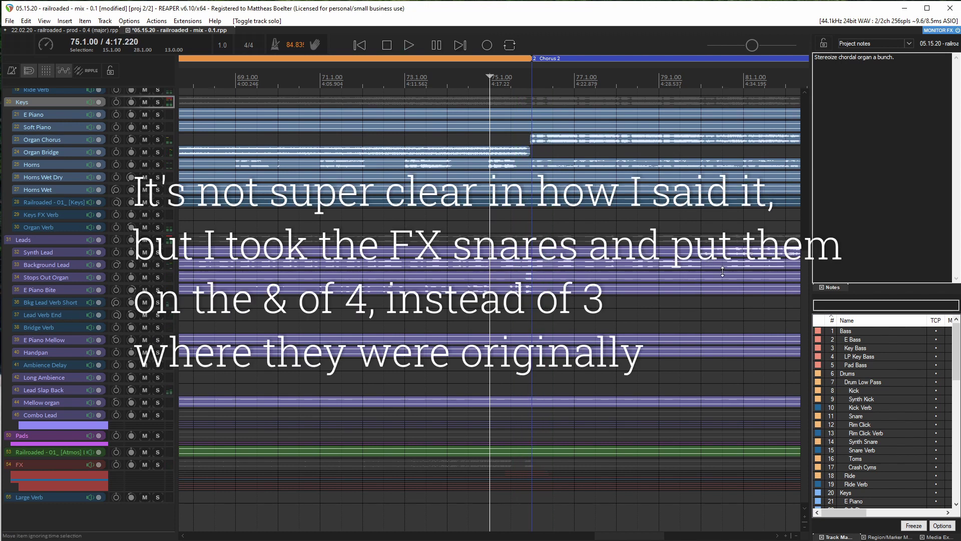
Return to the 22.02.20 - railroaded - prod - 0.4 project, solo the Hammond, and audition it from bar 74.
key("ctrl+Tab")
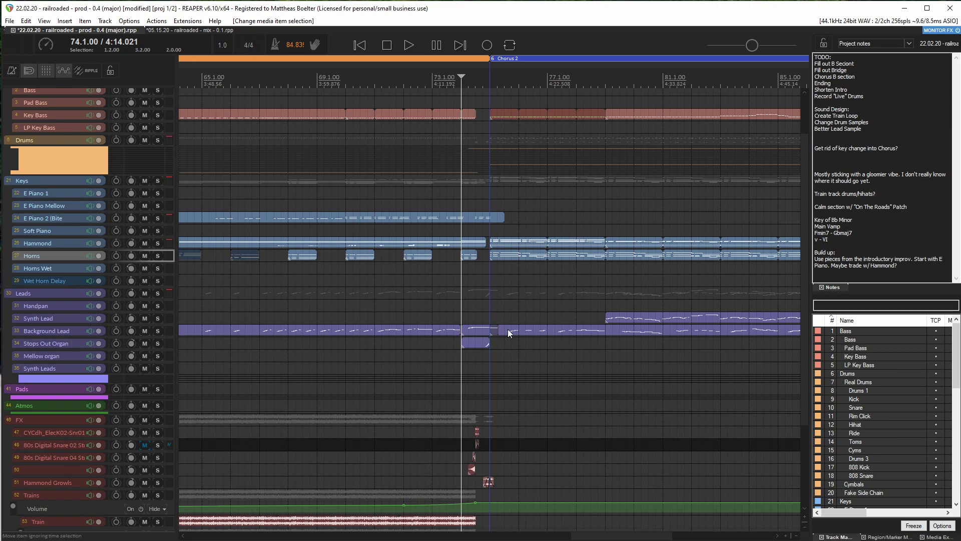
key("space")
left_click(158, 243)
key("space")
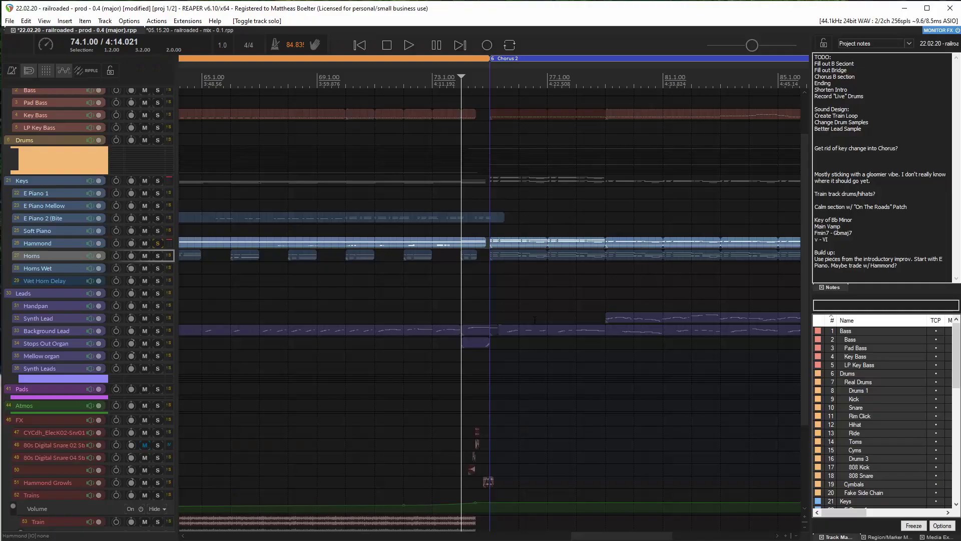
Play the full arrangement through Chorus 2, place the edit cursor at bar 75, and follow the tracks towards the section's end.
key("space")
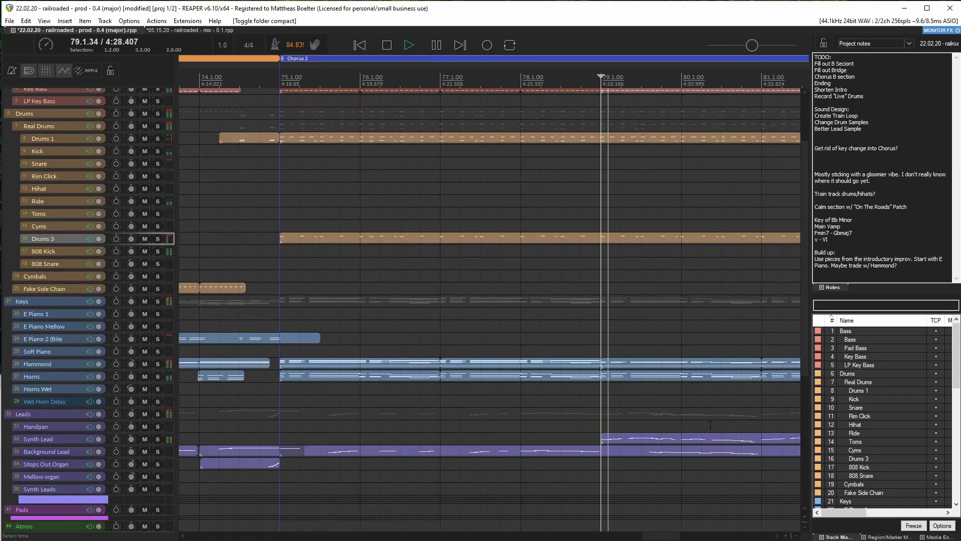
left_click(284, 71)
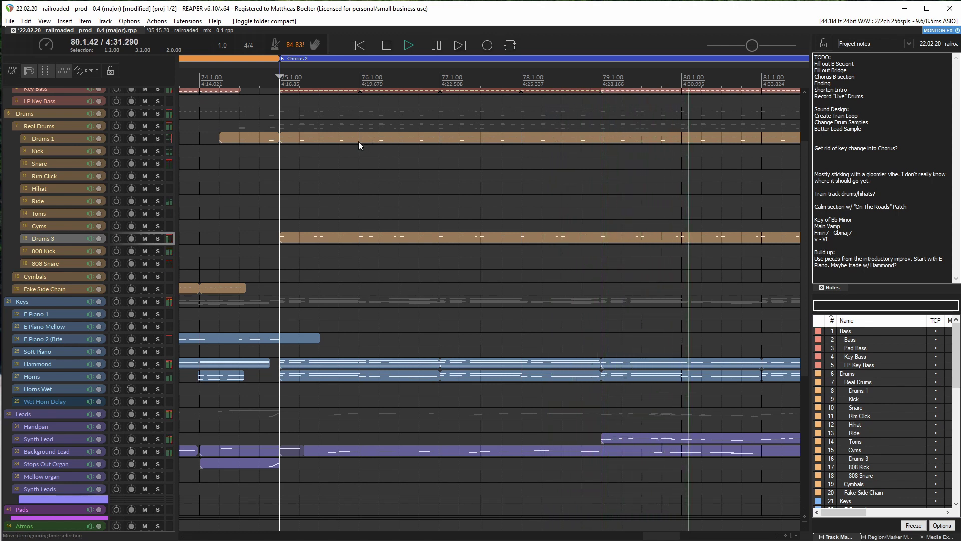
left_click_drag(667, 535, 689, 538)
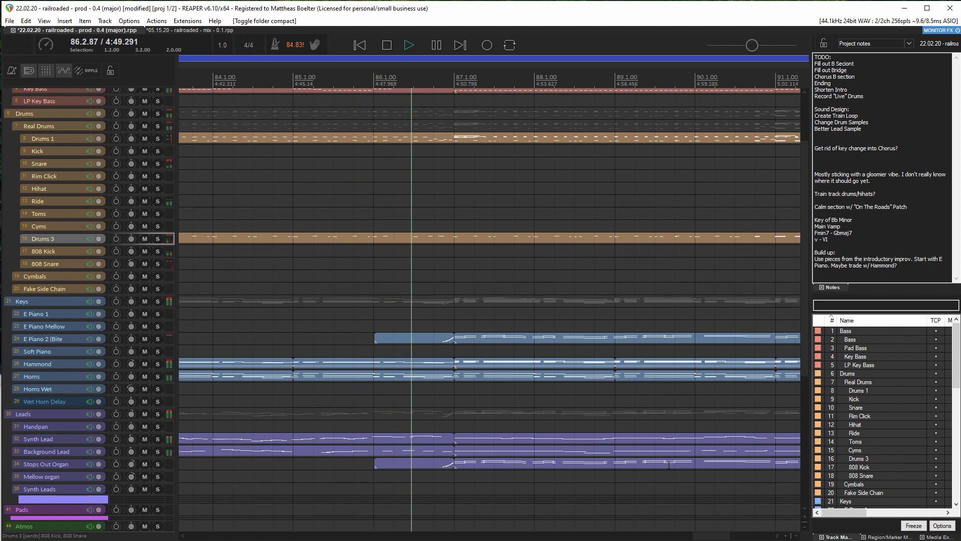
scroll(507, 354, "down", 5)
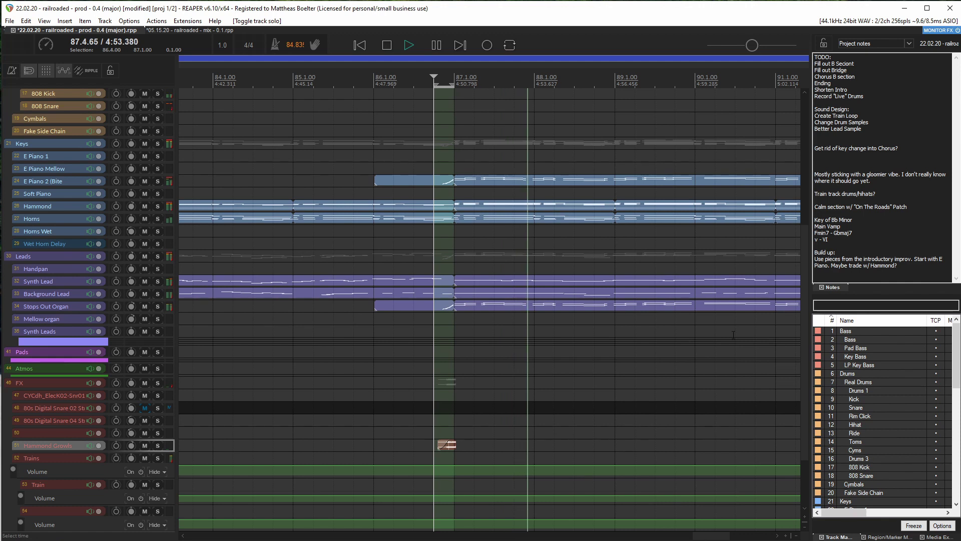
scroll(798, 328, "up", 3)
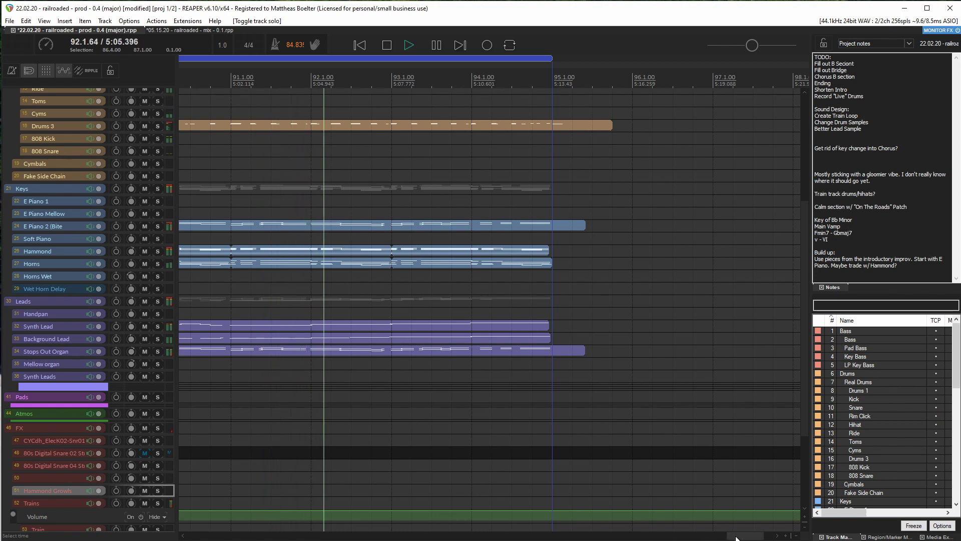
Open the Drums 1 MIDI item and examine its notes from bar 87 to the end of Chorus 2.
key("space")
scroll(771, 375, "down", 4)
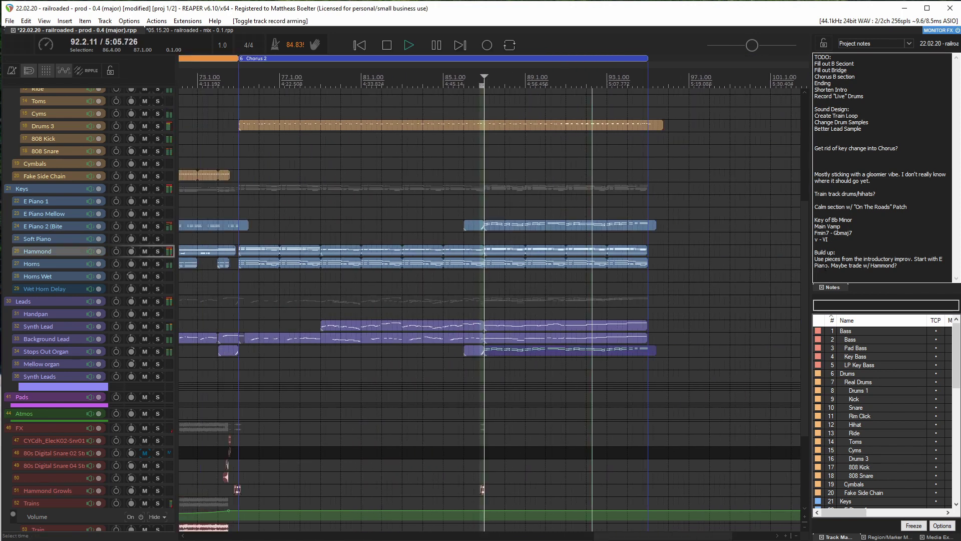
scroll(806, 214, "up", 3)
scroll(806, 214, "up", 3)
double_click(372, 184)
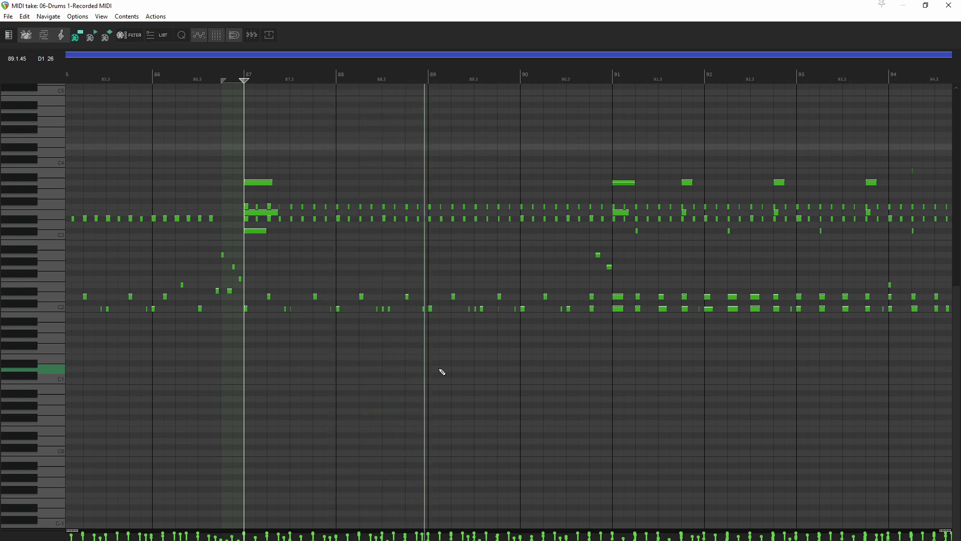
left_click(621, 324)
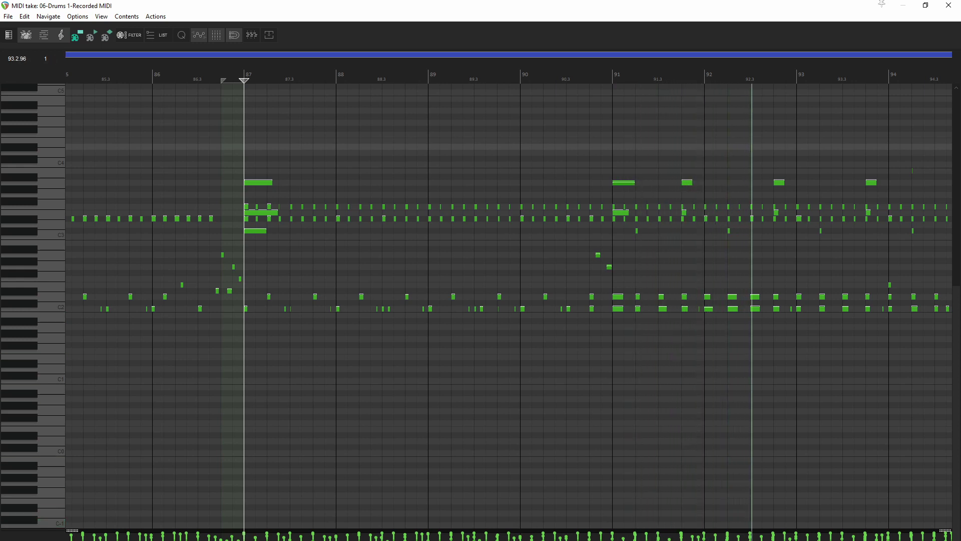
scroll(510, 295, "right", 3)
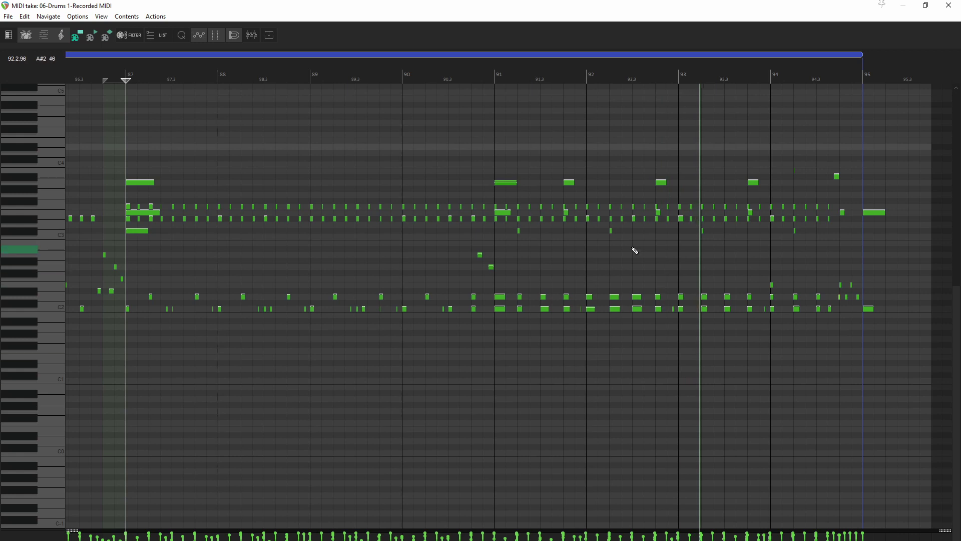